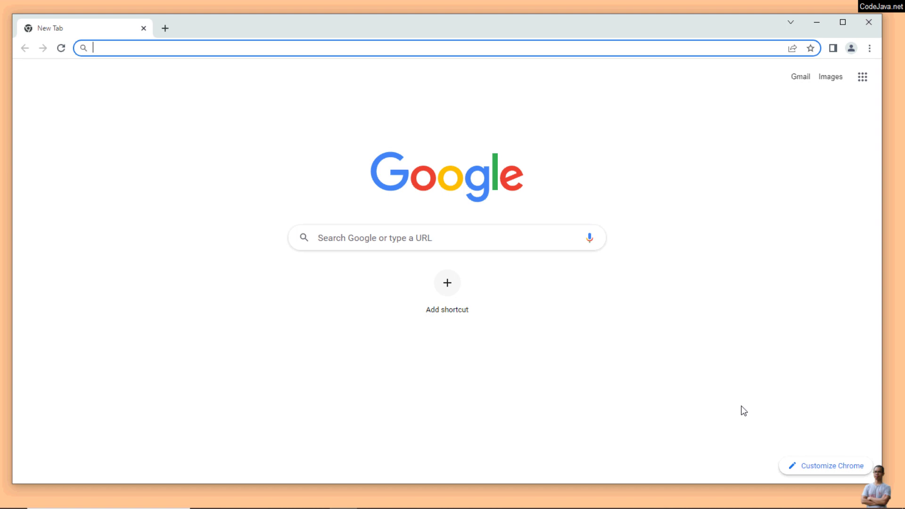
Step: Go to oracle.com/java/technologies/downloads in Chrome's address bar
text(oracle.c)
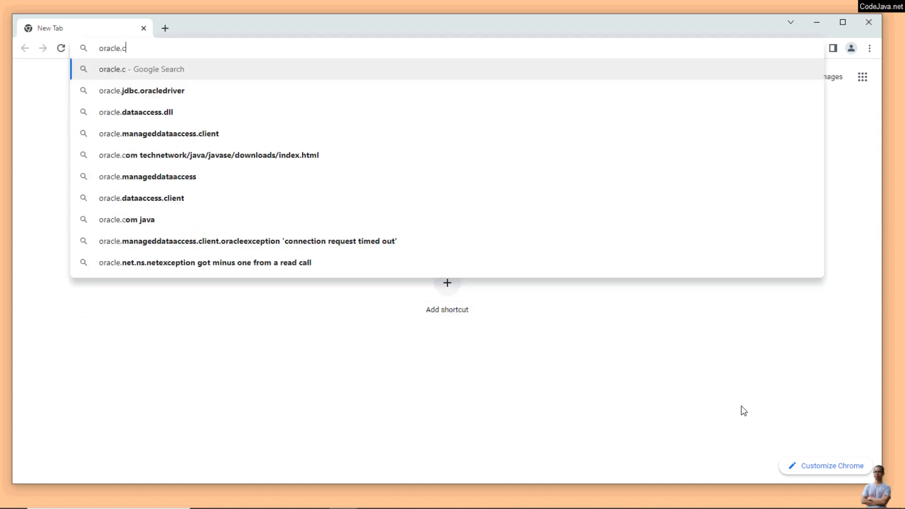
text(om/java/)
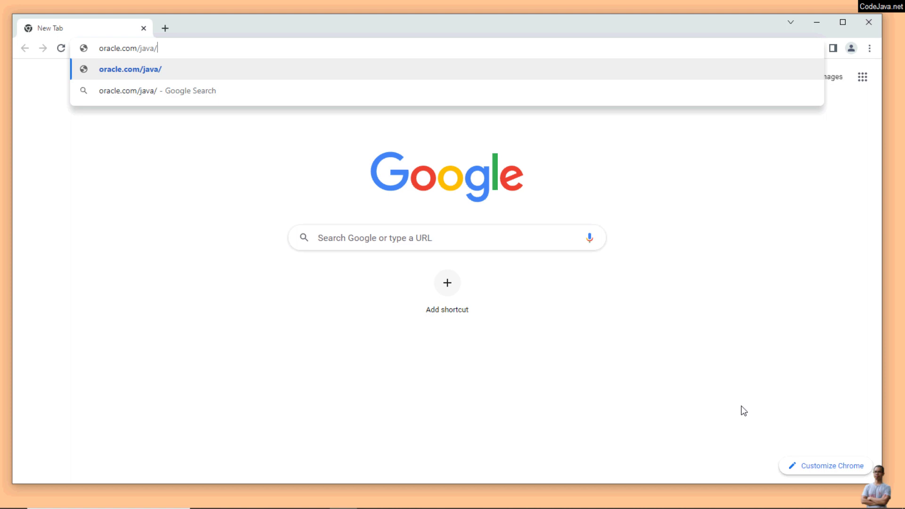
text(techn)
key(BackSpace)
text(hnologies/)
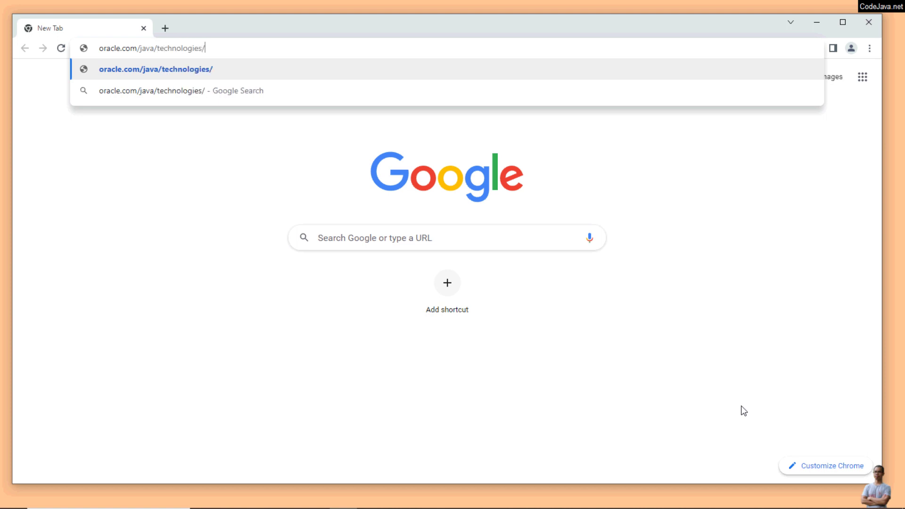
text(downloads)
key(Return)
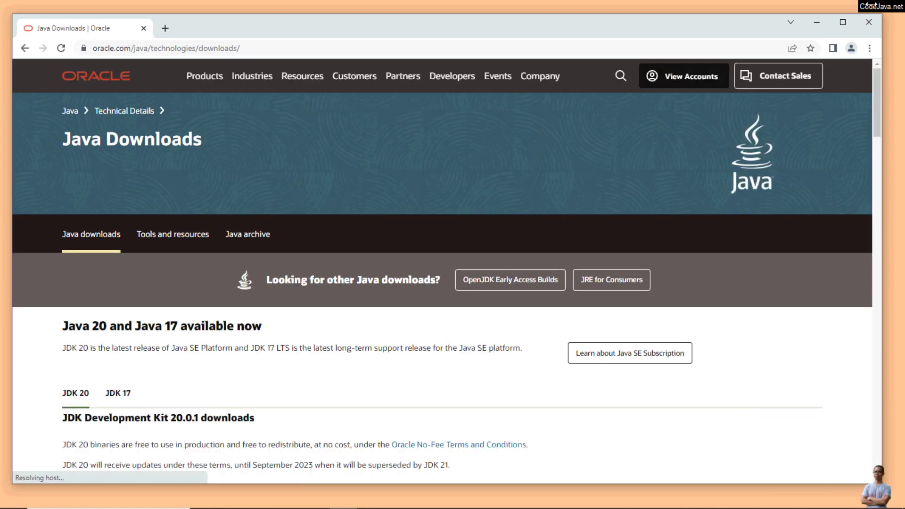
Step: Maximize Chrome and show the Windows files in the JDK 20 downloads table
click(845, 22)
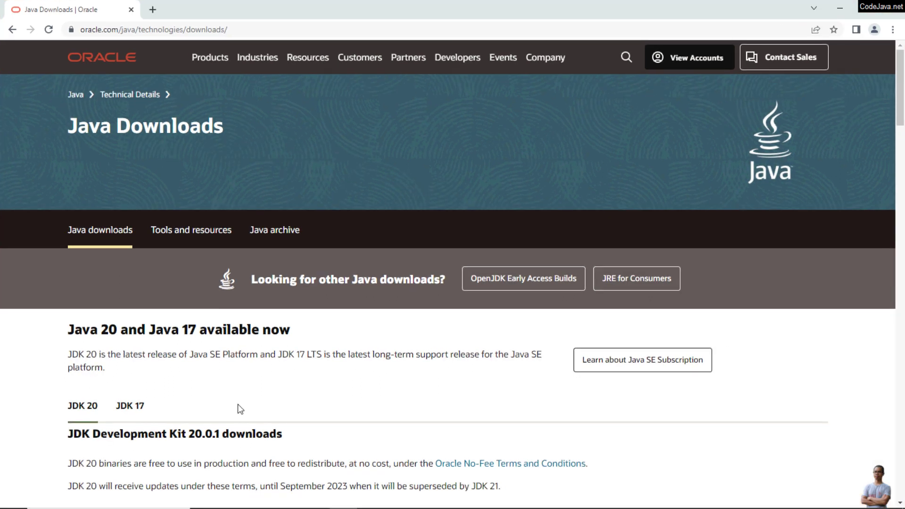
scroll(259, 429, down, 1)
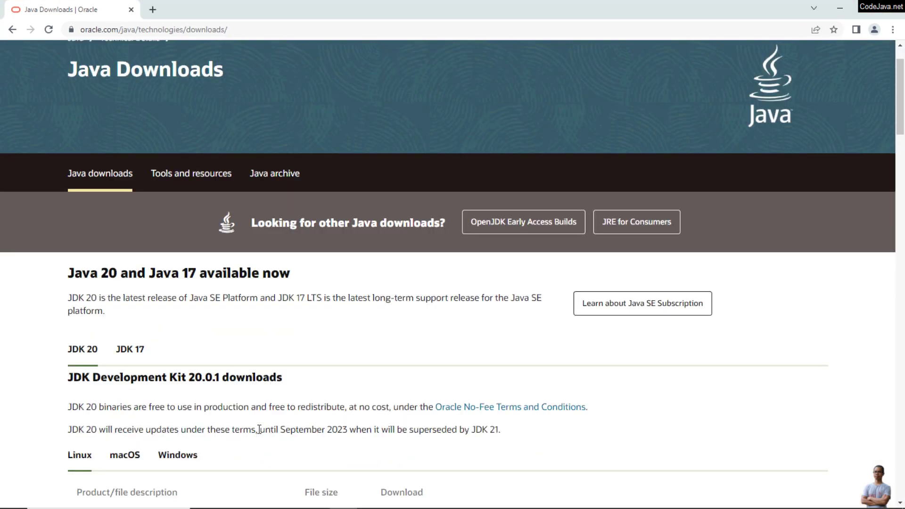
scroll(260, 430, down, 2)
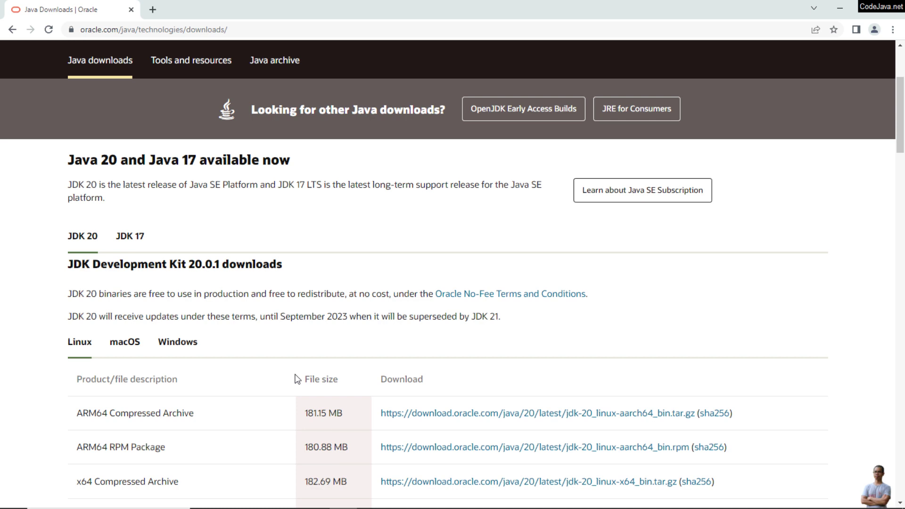
scroll(302, 403, down, 2)
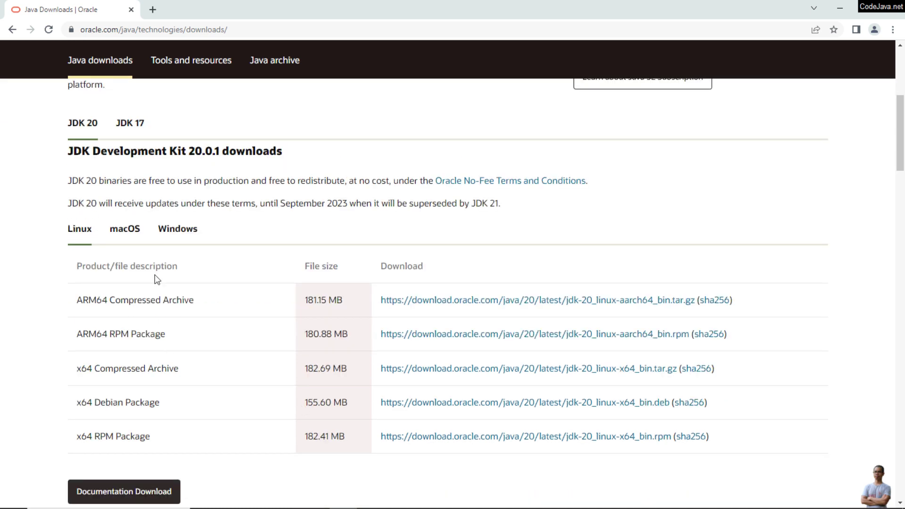
click(185, 238)
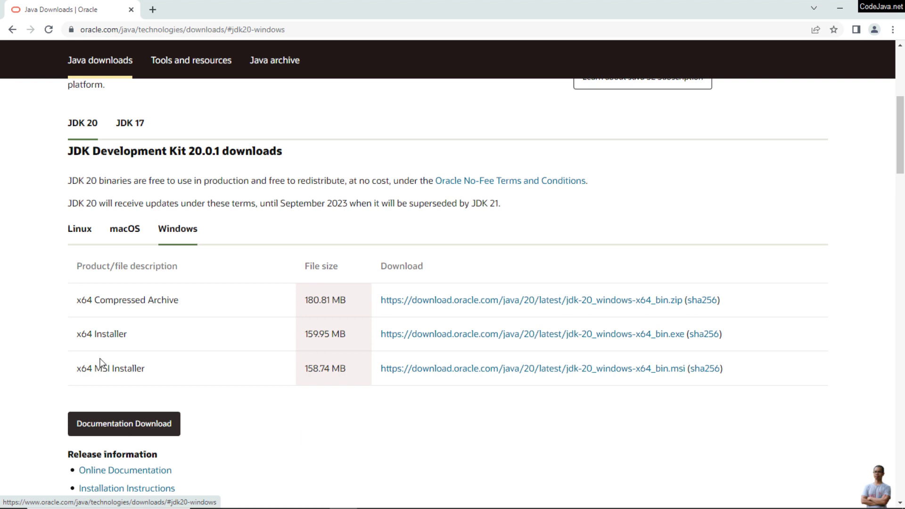
Step: Download jdk-20_windows-x64_bin.exe from the x64 Installer row and open its download menu
drag(74, 336, 220, 347)
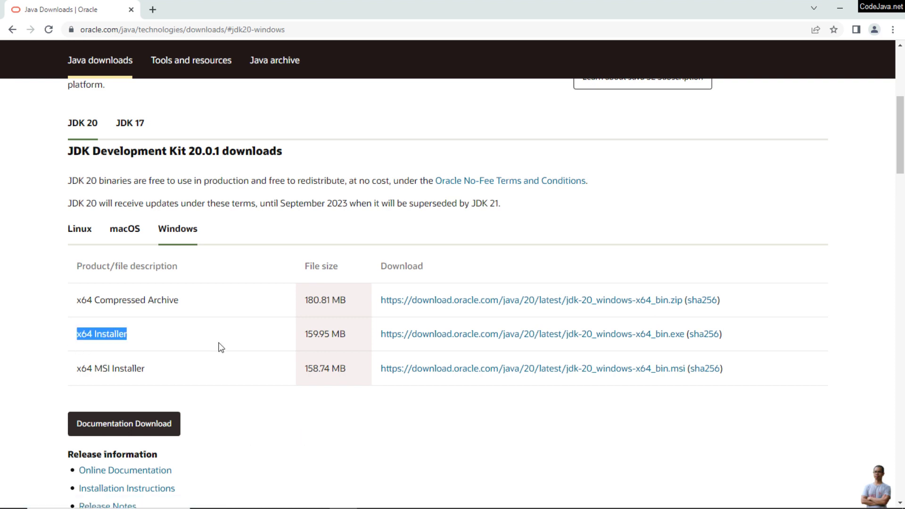
click(525, 339)
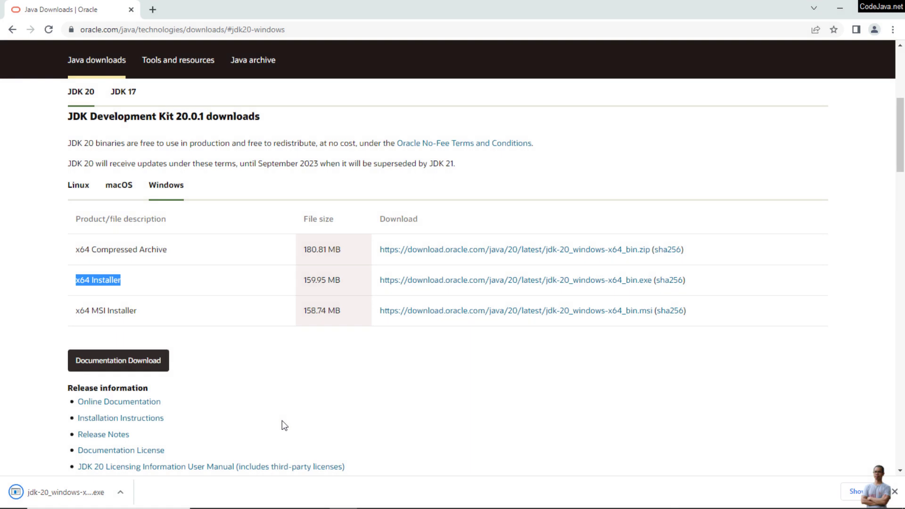
click(121, 492)
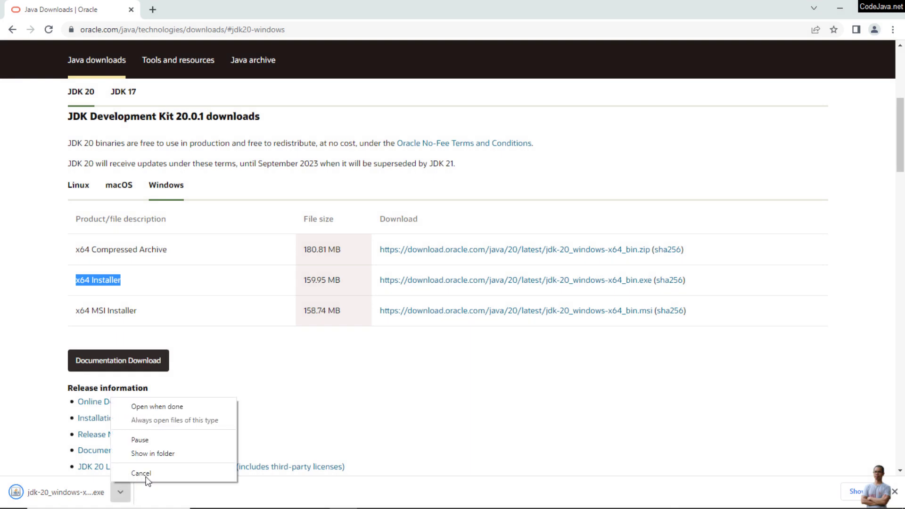
Step: Show jdk-20_windows-x64_bin.exe (163,791 KB) in the Downloads folder, then return to Chrome
click(178, 454)
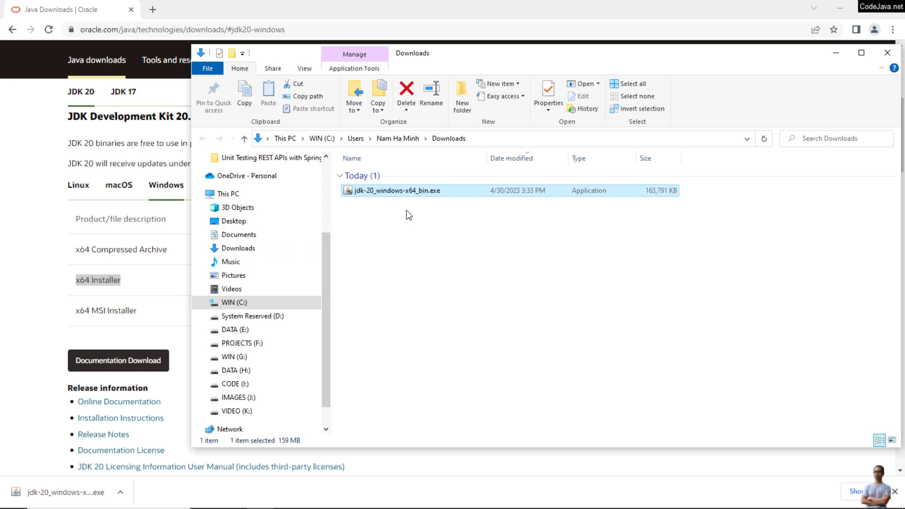
click(50, 242)
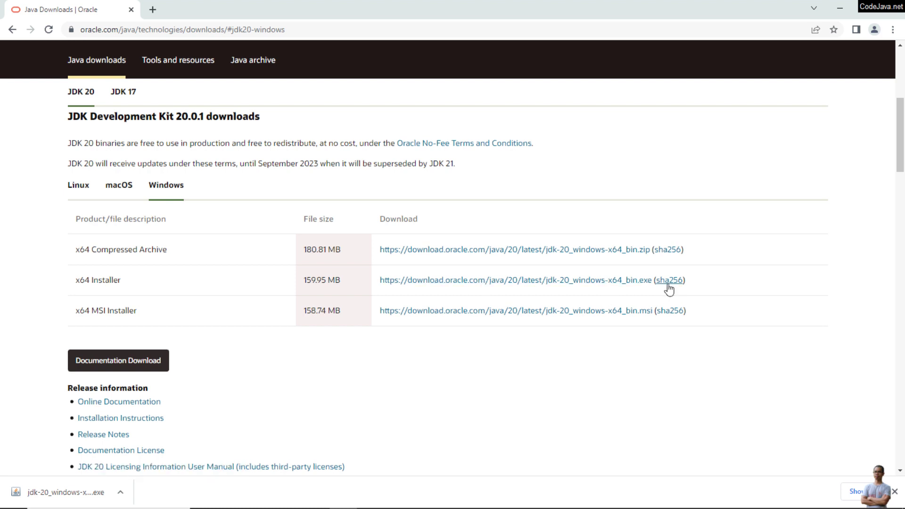
Step: Open the installer's SHA-256 checksum page in a second Chrome tab
click(859, 5)
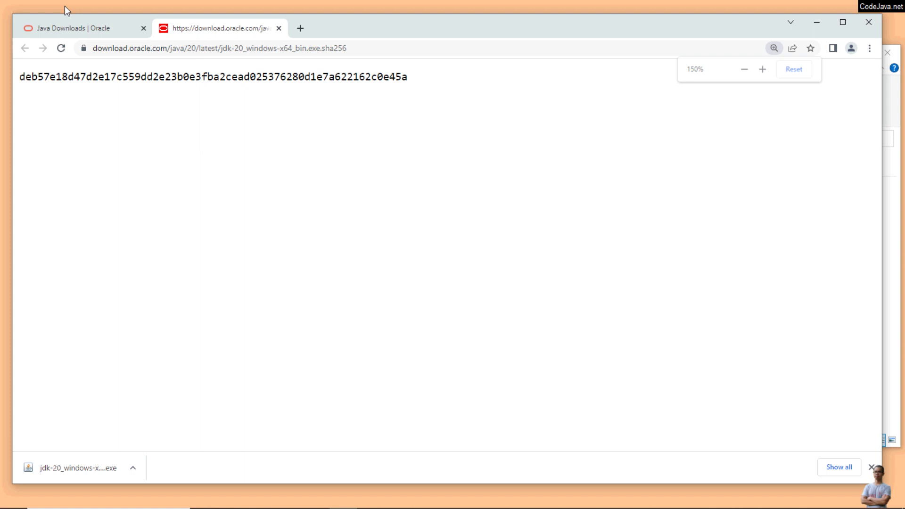
click(79, 33)
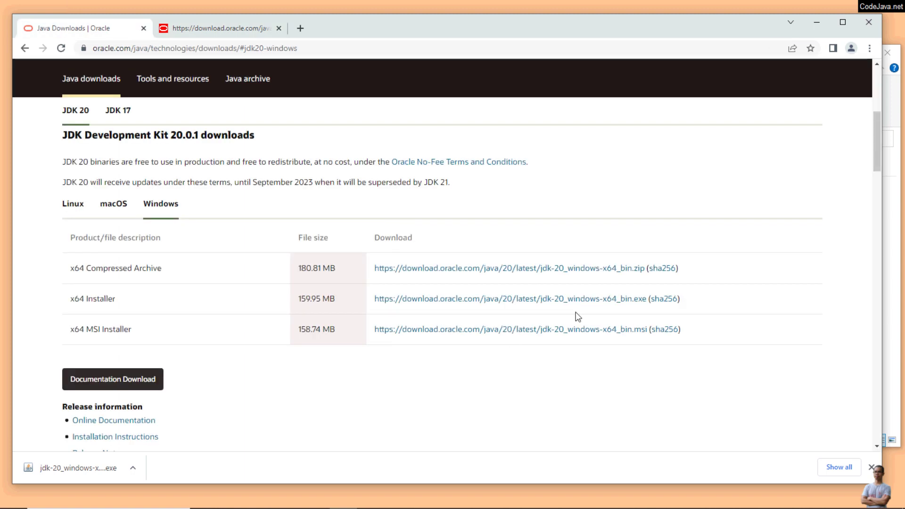
click(183, 29)
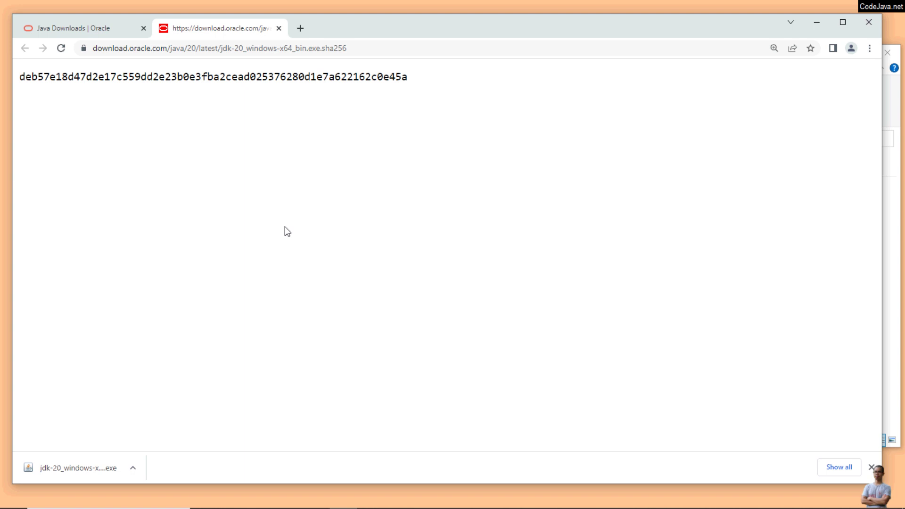
Step: Copy the Downloads folder path from File Explorer's address bar
key(alt+Tab)
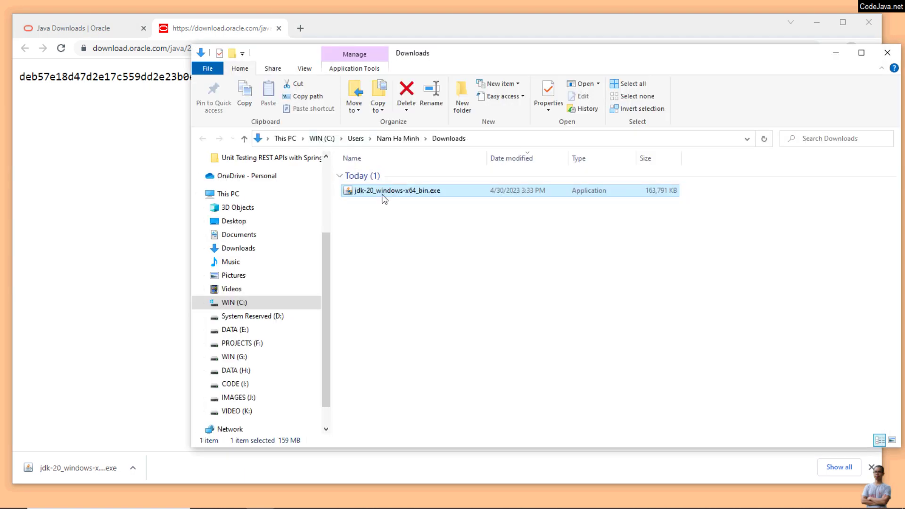
click(476, 140)
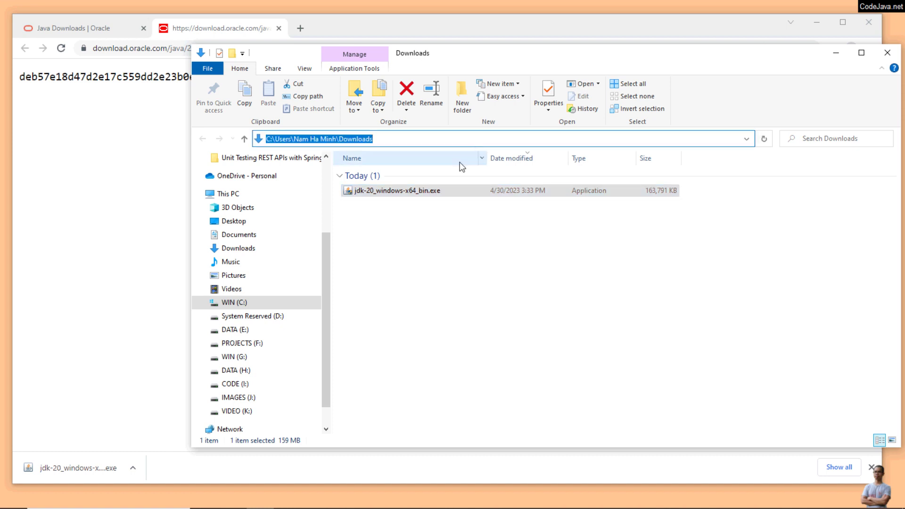
key(alt)
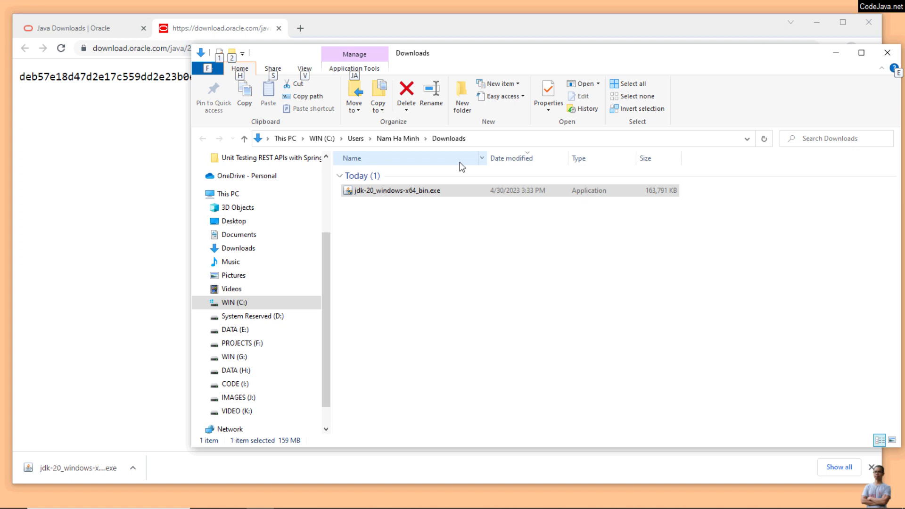
key(super)
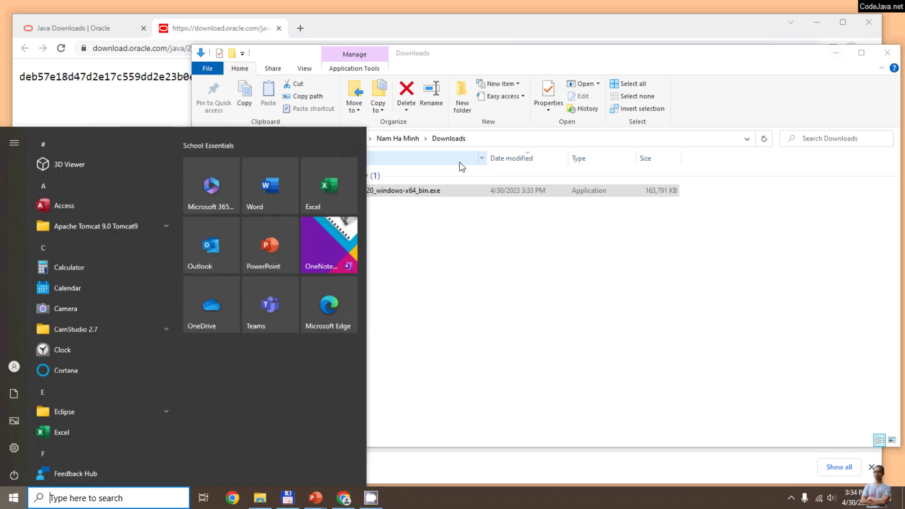
Step: Open Command Prompt, cd into the copied Downloads path and list its files
text(cmd)
key(Return)
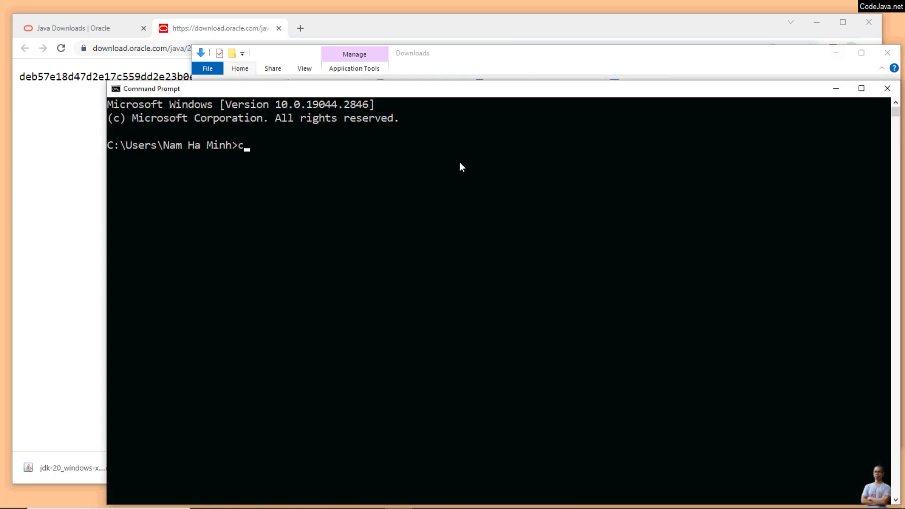
text(cd)
key(alt+space)
key(e)
key(p)
key(Return)
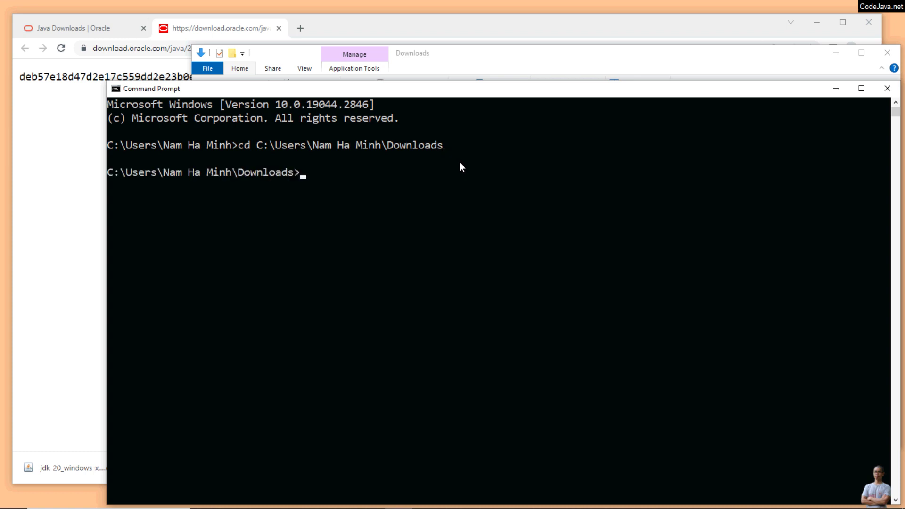
text(dir)
key(Return)
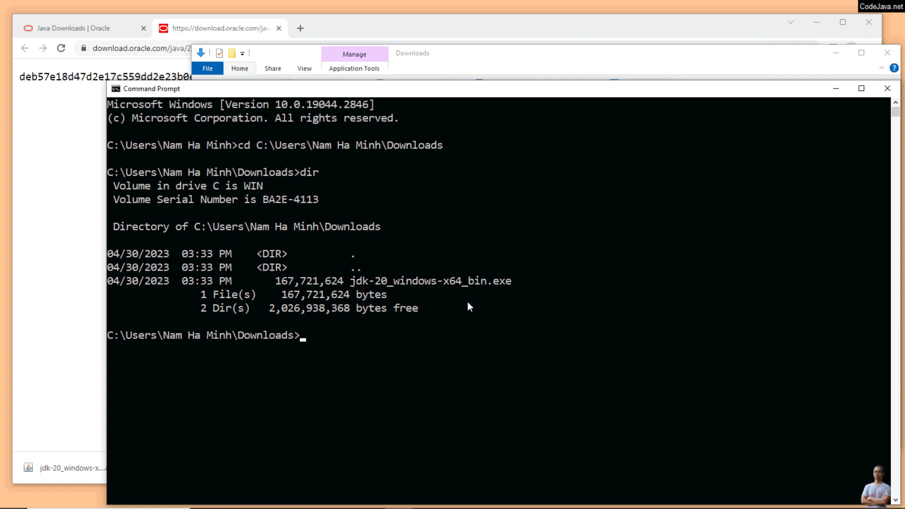
Step: Run certutil -hashfile jdk-20_windows-x64_bin.exe sha256 and place the console beside the published checksum
drag(479, 88, 480, 68)
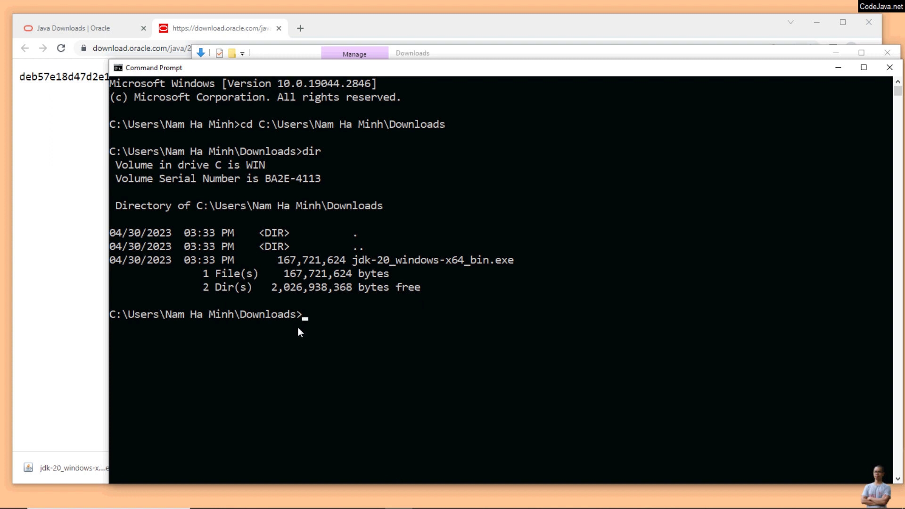
drag(380, 70, 302, 61)
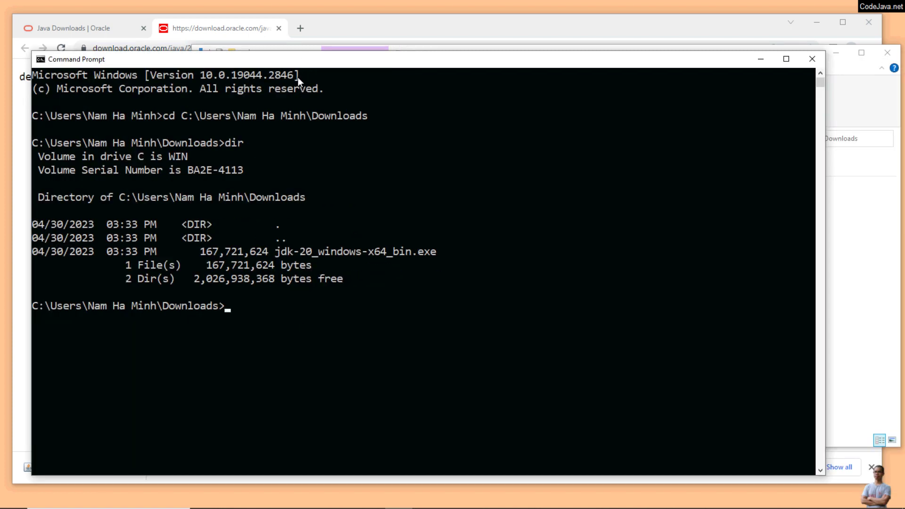
text(certutil -hashfile )
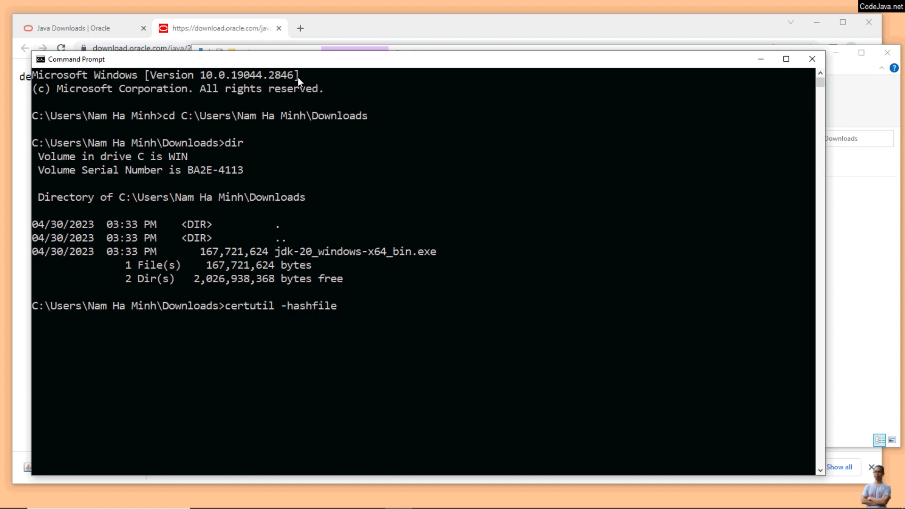
text(jdk)
key(Tab)
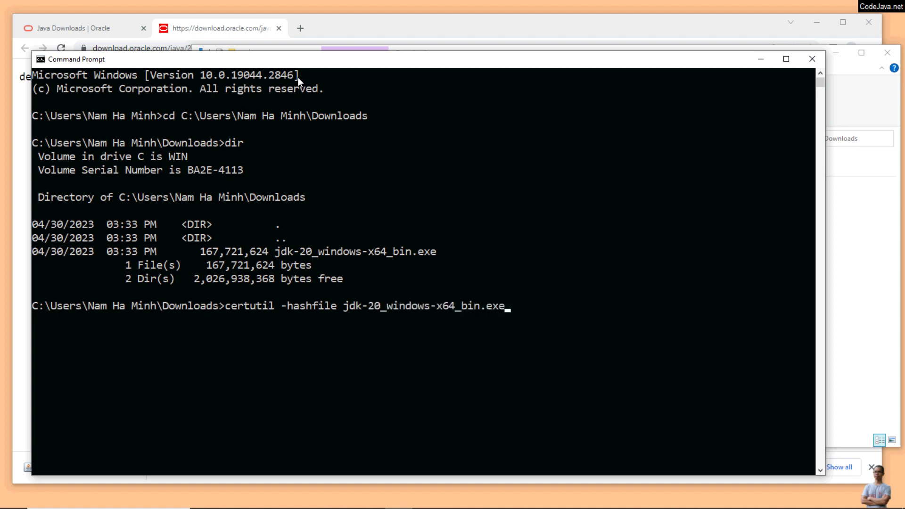
text(sha256)
key(Return)
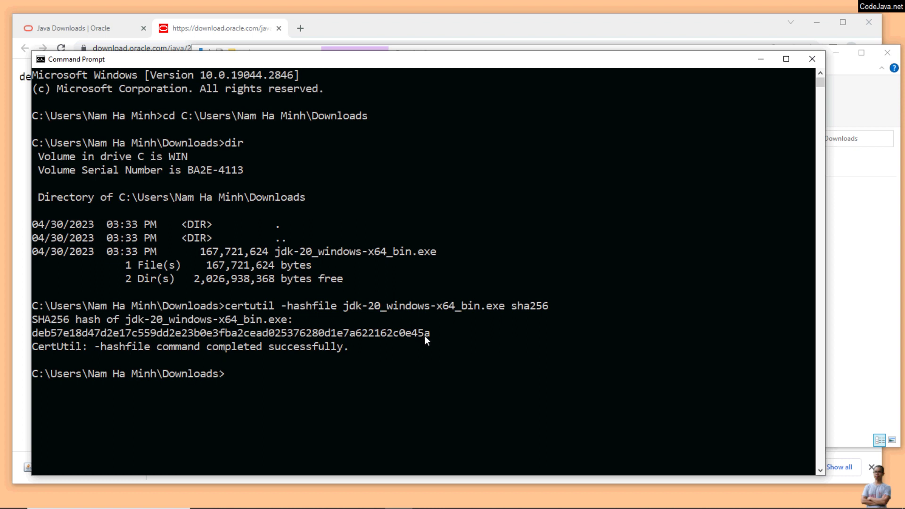
drag(262, 64, 406, 88)
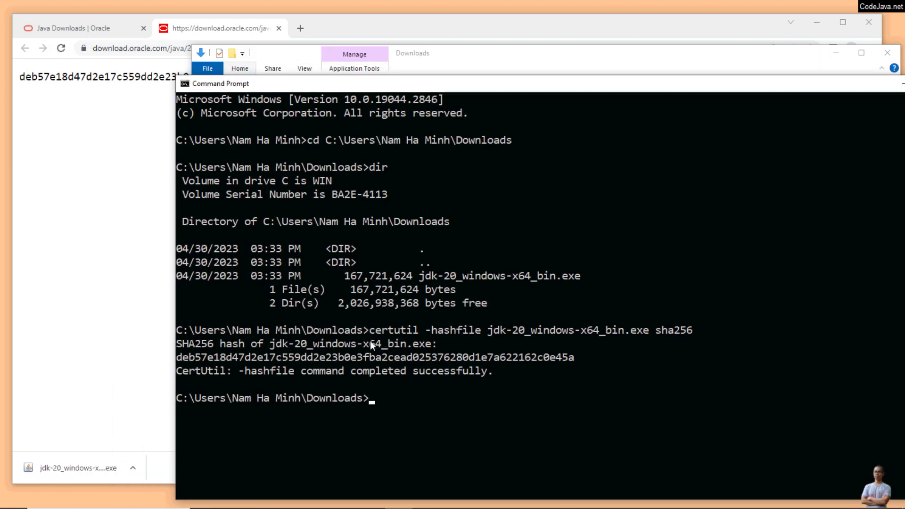
Step: Compare Oracle's published SHA-256 value with the computed hash deb57e18…c0e45a
click(246, 27)
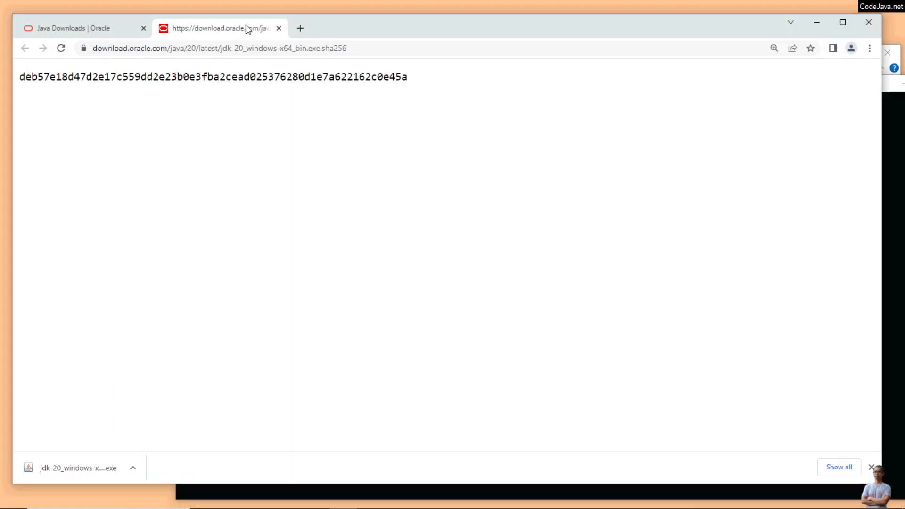
key(alt+Tab)
drag(307, 89, 212, 115)
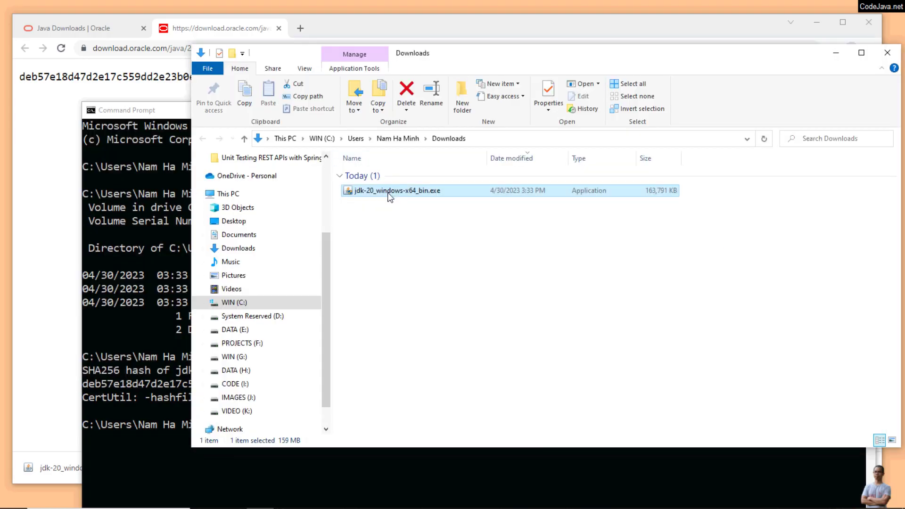
Step: Run jdk-20_windows-x64_bin.exe and install into the default C:\Program Files\Java\jdk-20\ folder
double_click(389, 192)
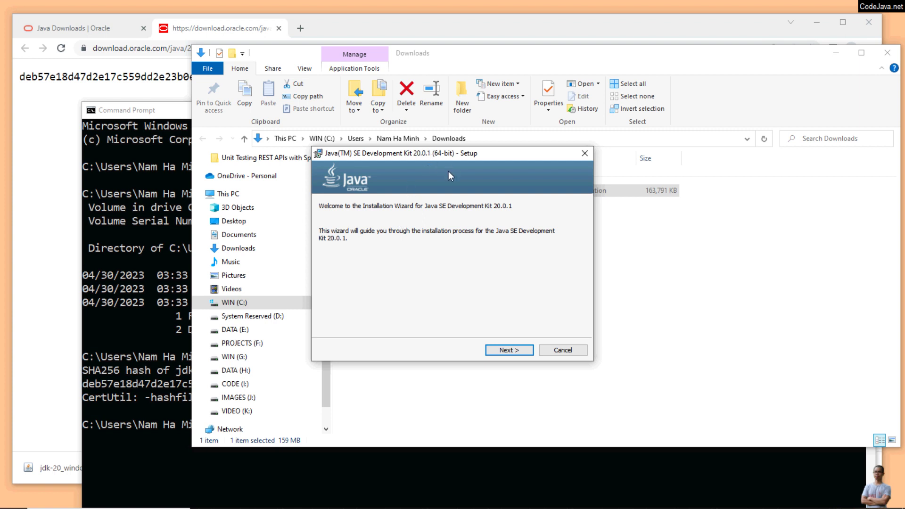
click(501, 349)
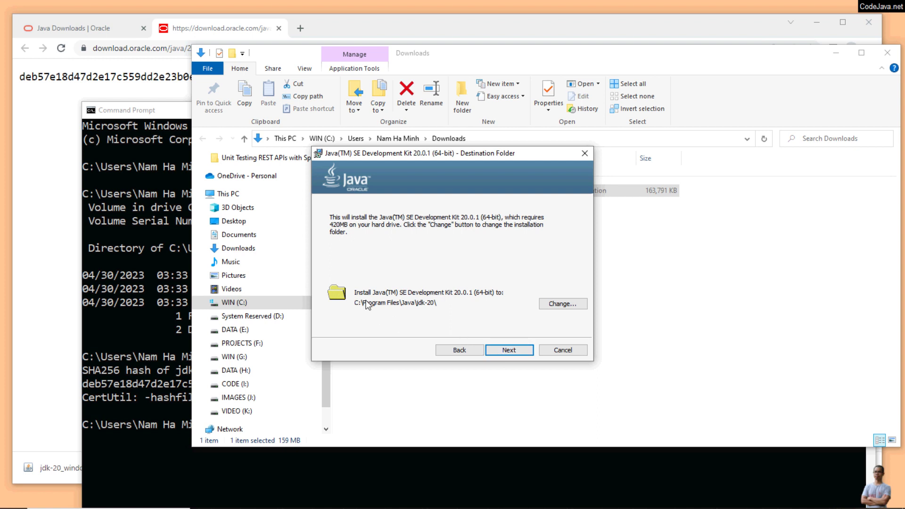
click(507, 350)
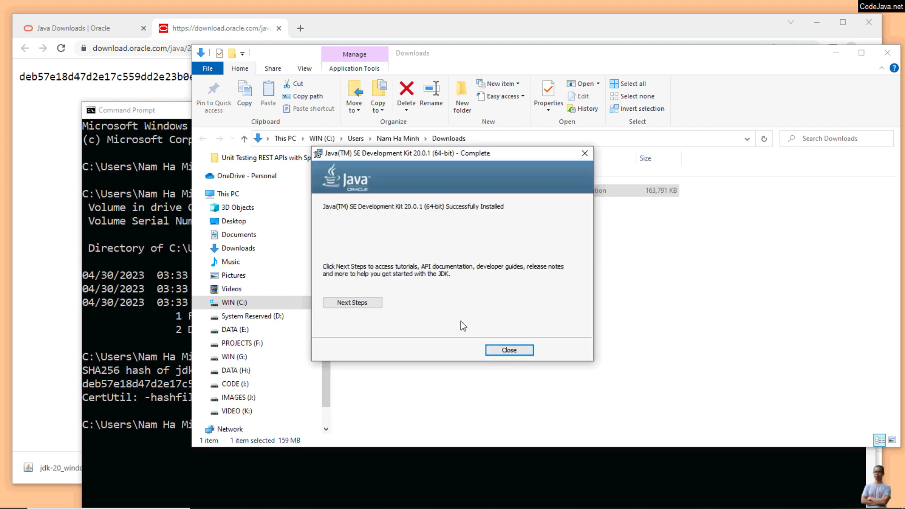
Step: Close the finished installer and the old console, and open a fresh Command Prompt
click(506, 351)
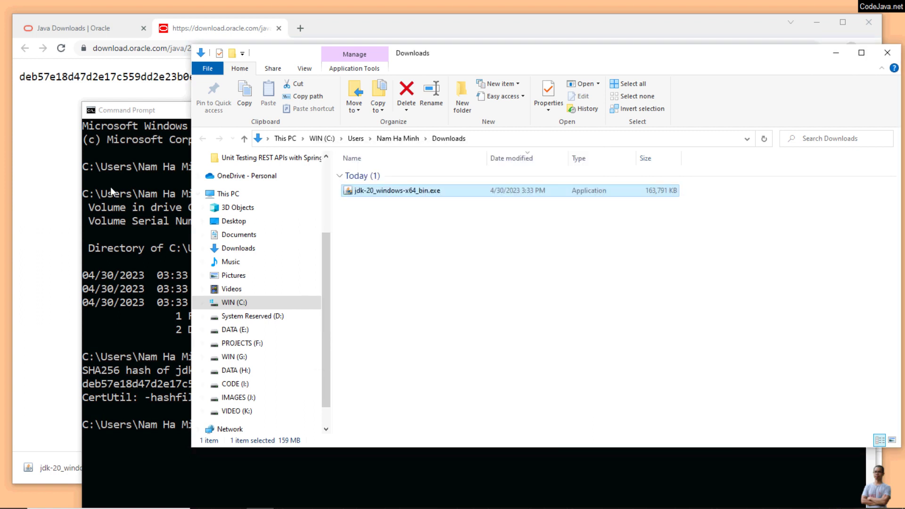
click(137, 113)
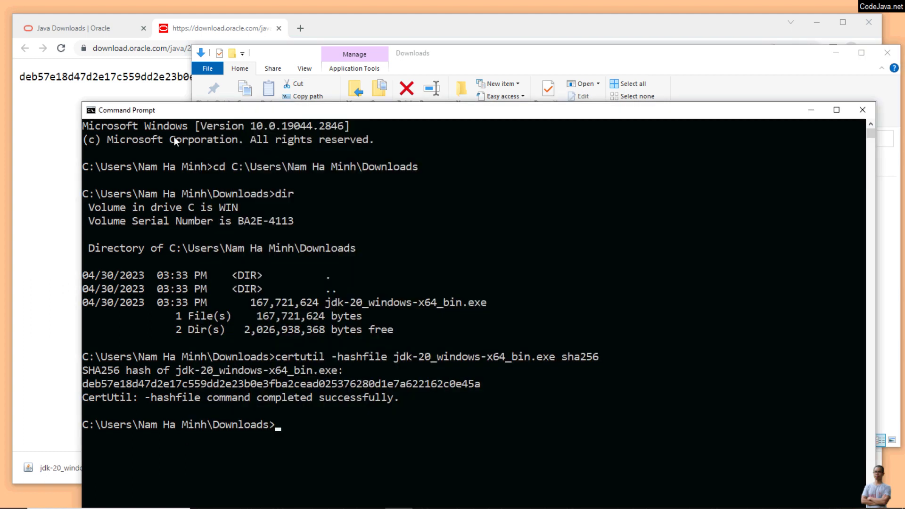
click(861, 111)
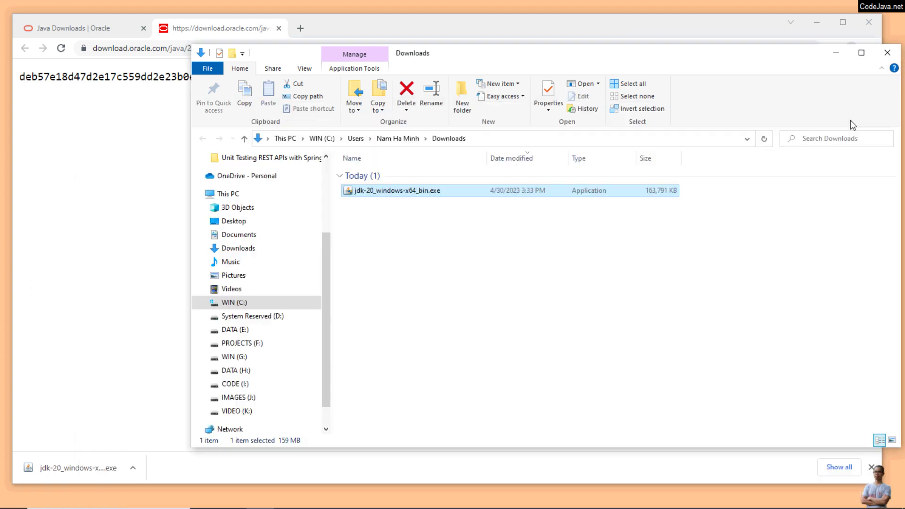
key(super)
text(cmd)
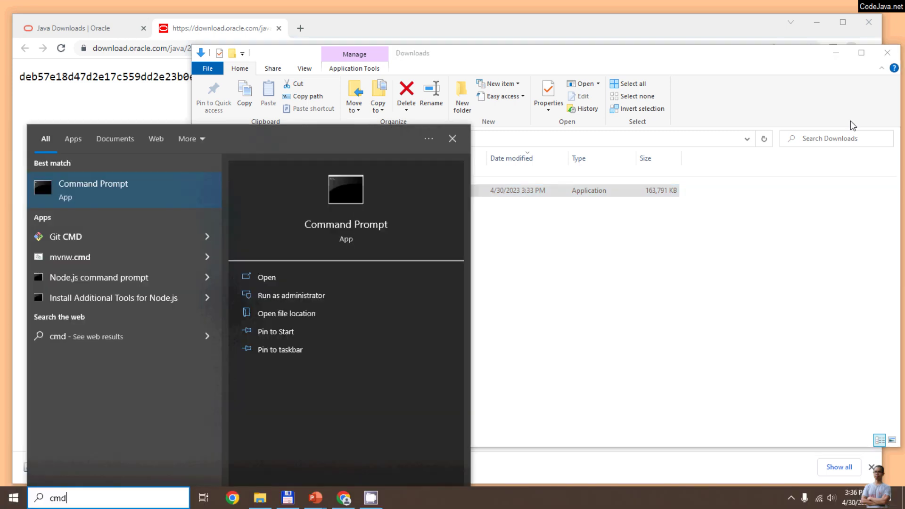
key(Return)
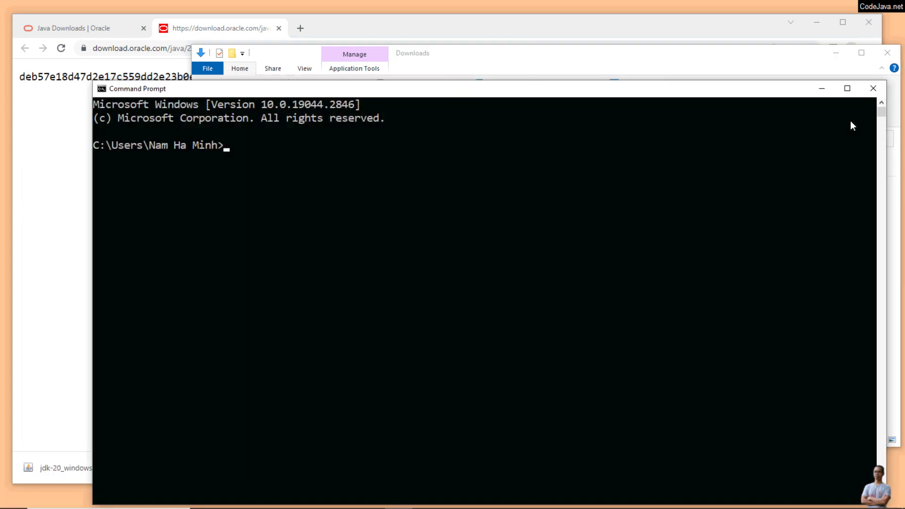
Step: Run java -version and javac -version, both reporting 20.0.1
text(java -version)
key(Return)
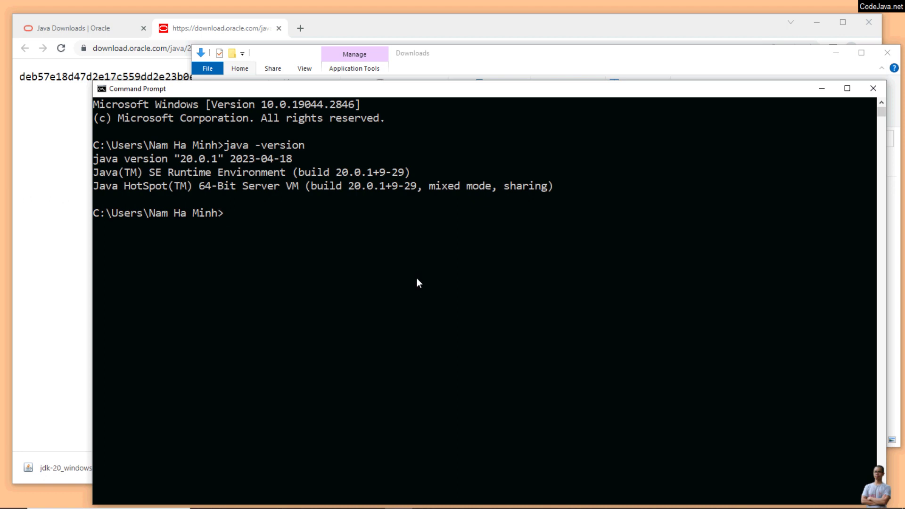
text(javac -version)
key(Return)
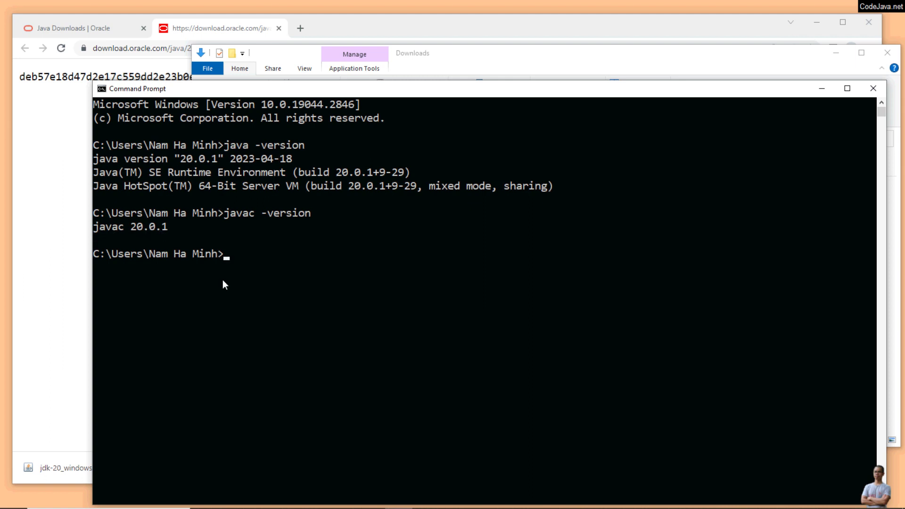
Step: Review the system Path variable, confirming the Oracle javapath entry first, and close without changes
key(super)
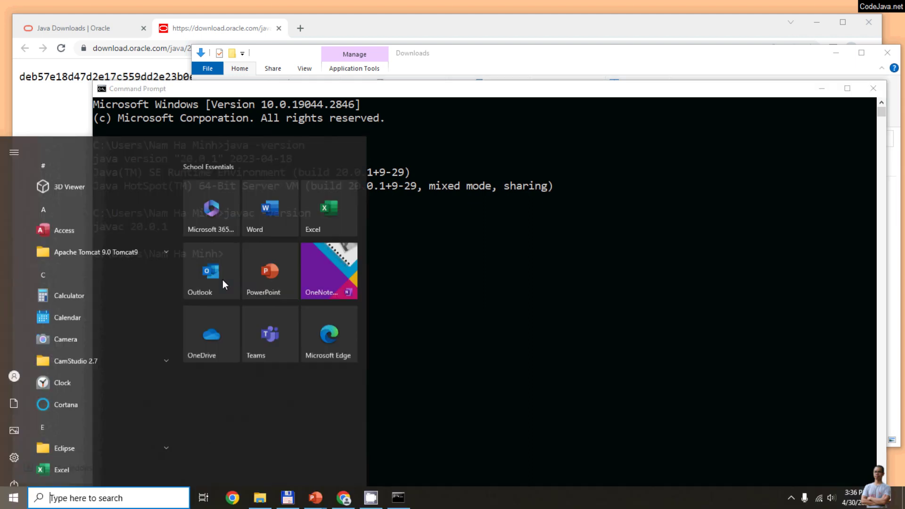
text(environ)
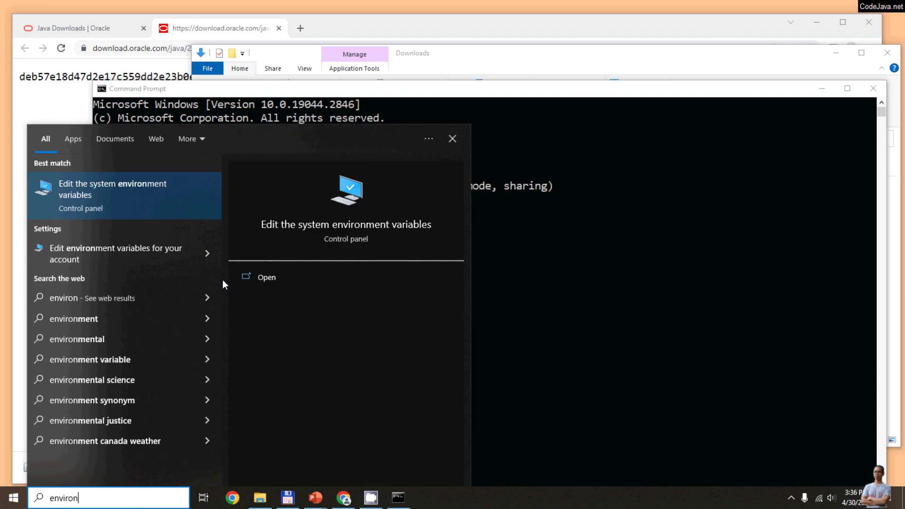
key(Return)
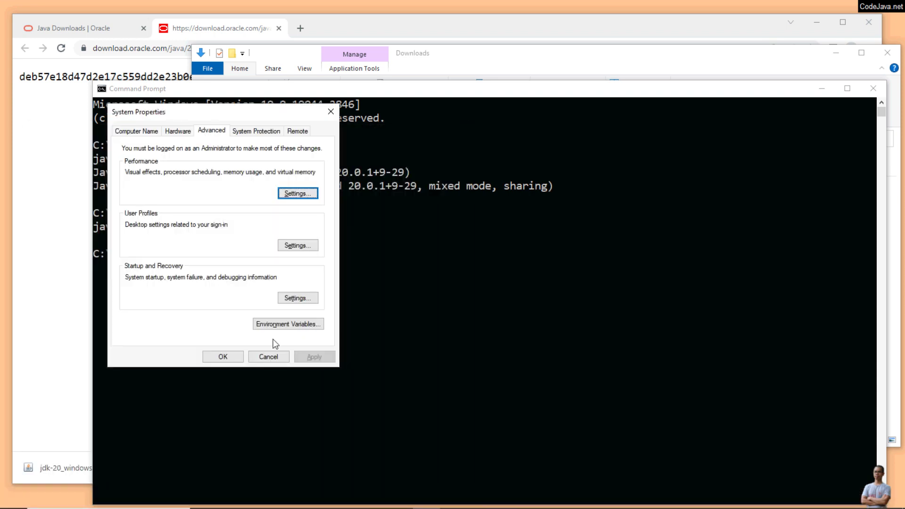
click(280, 325)
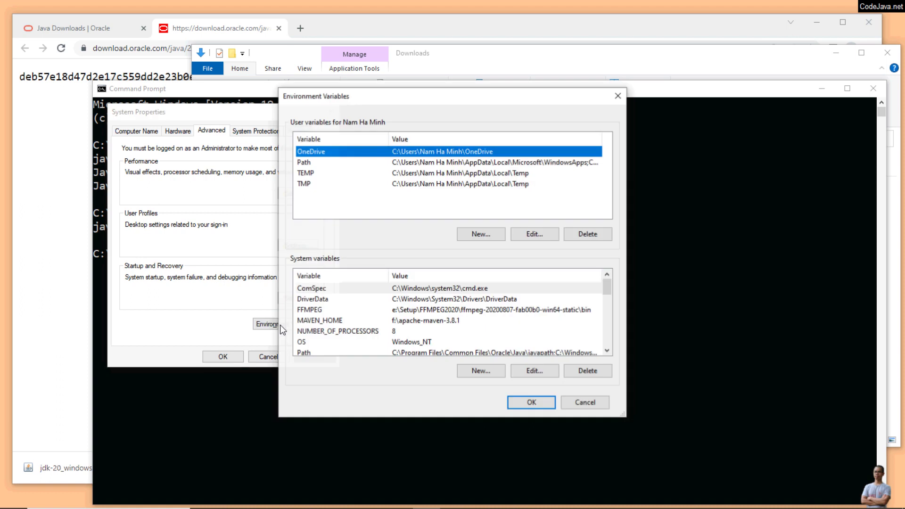
click(428, 289)
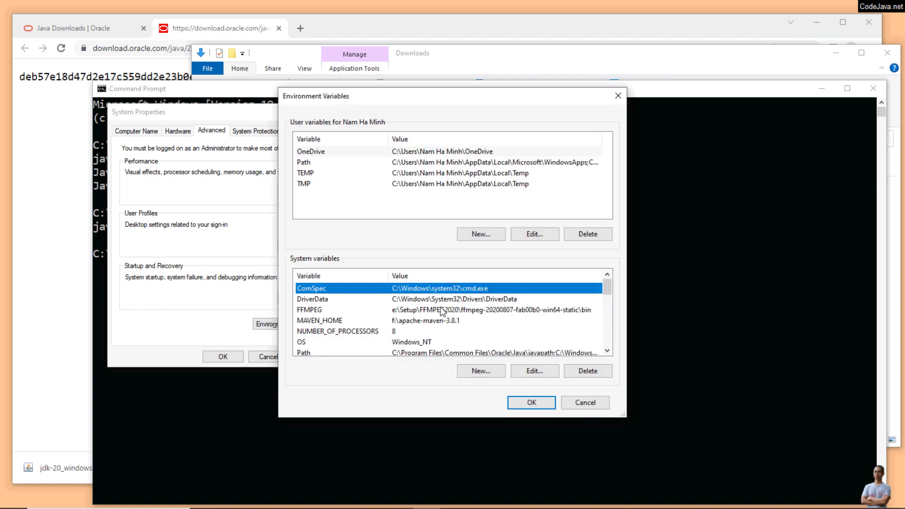
scroll(442, 309, down, 1)
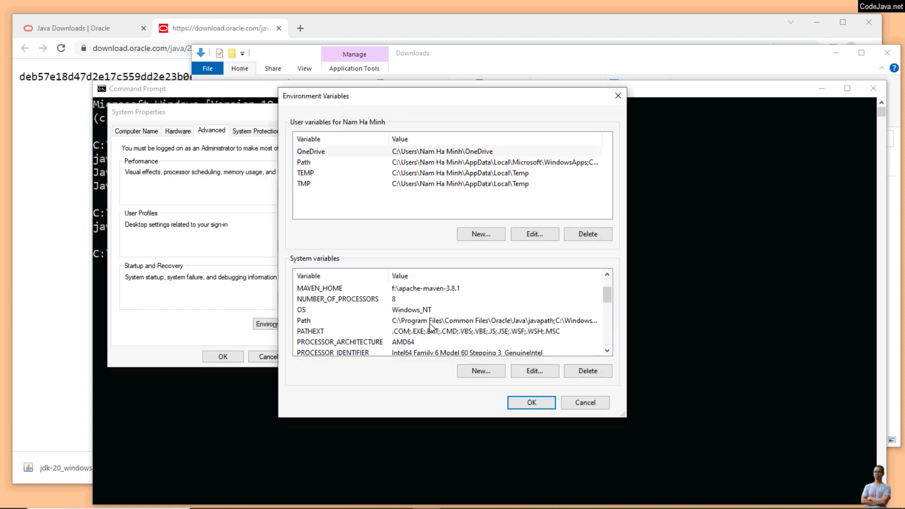
click(430, 322)
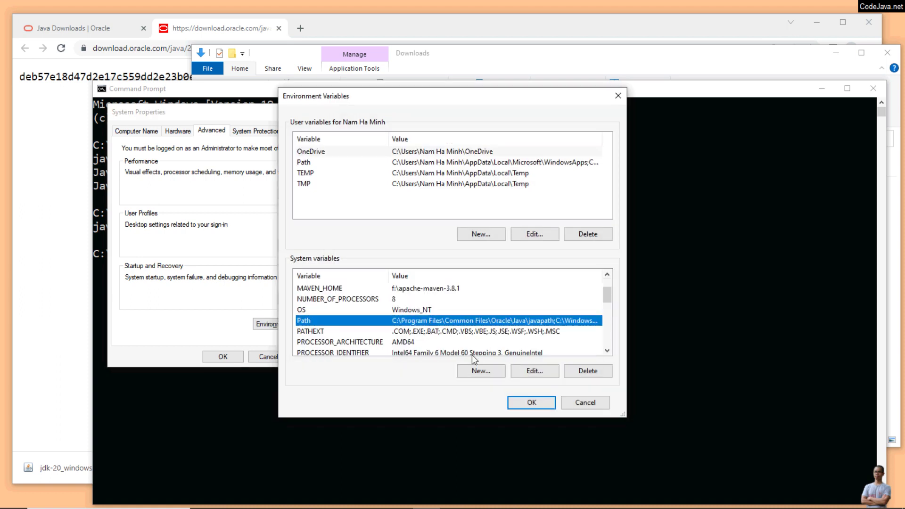
click(534, 372)
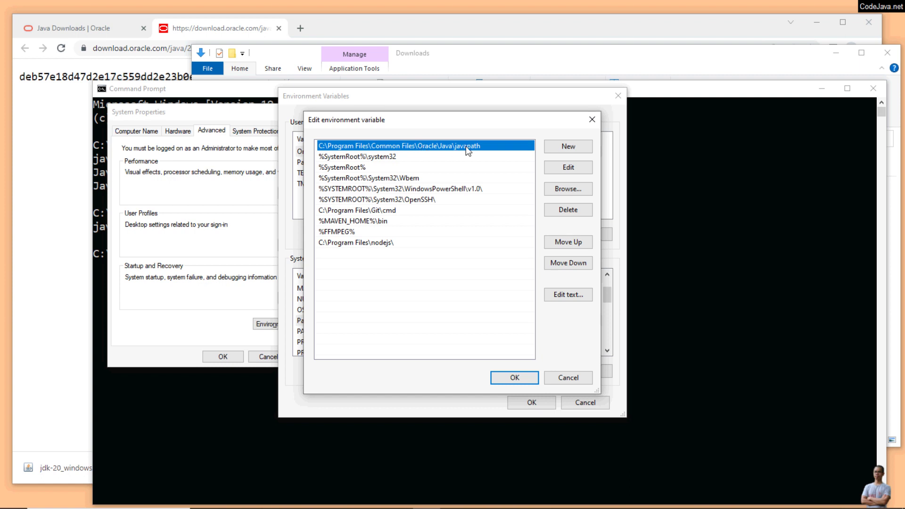
click(516, 382)
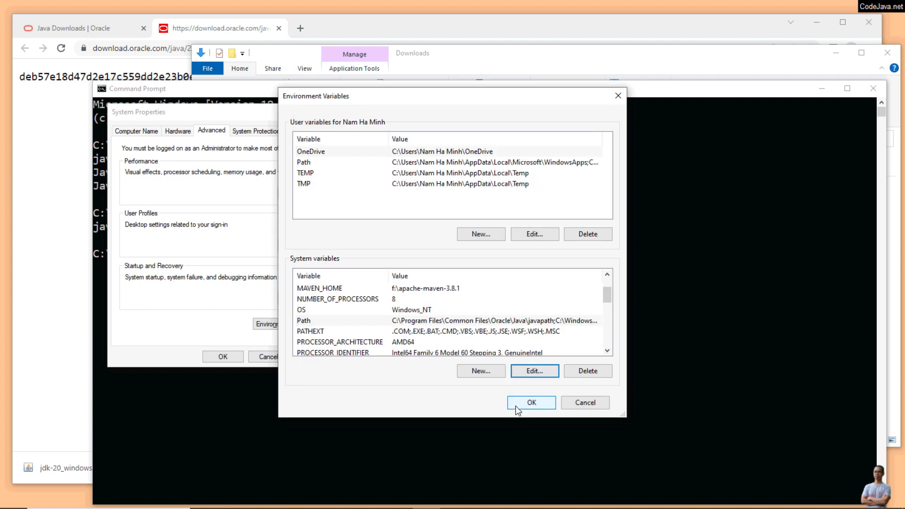
click(529, 402)
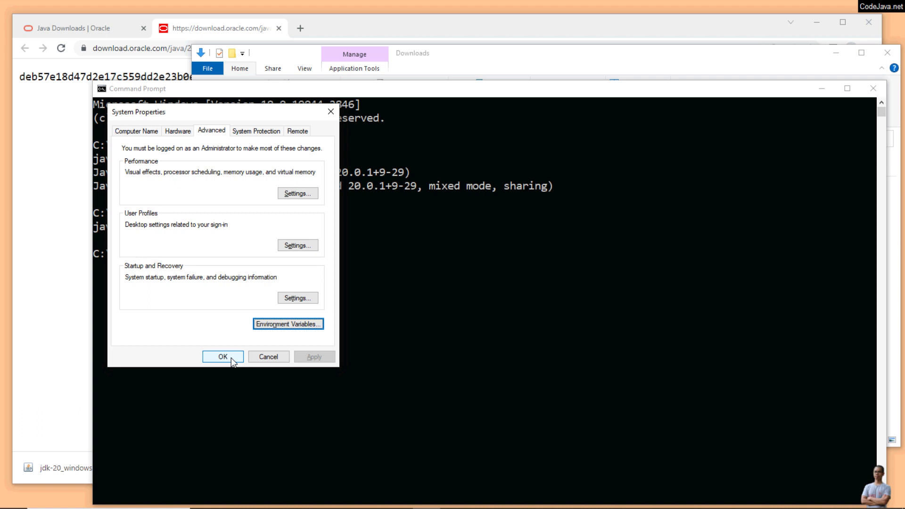
Step: Dismiss System Properties with OK to bring back the console's java and javac 20.0.1 output
click(231, 358)
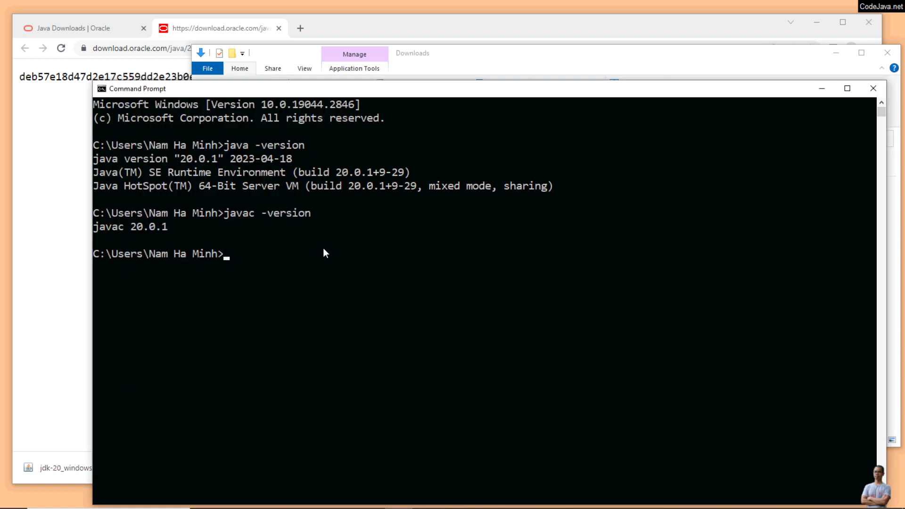